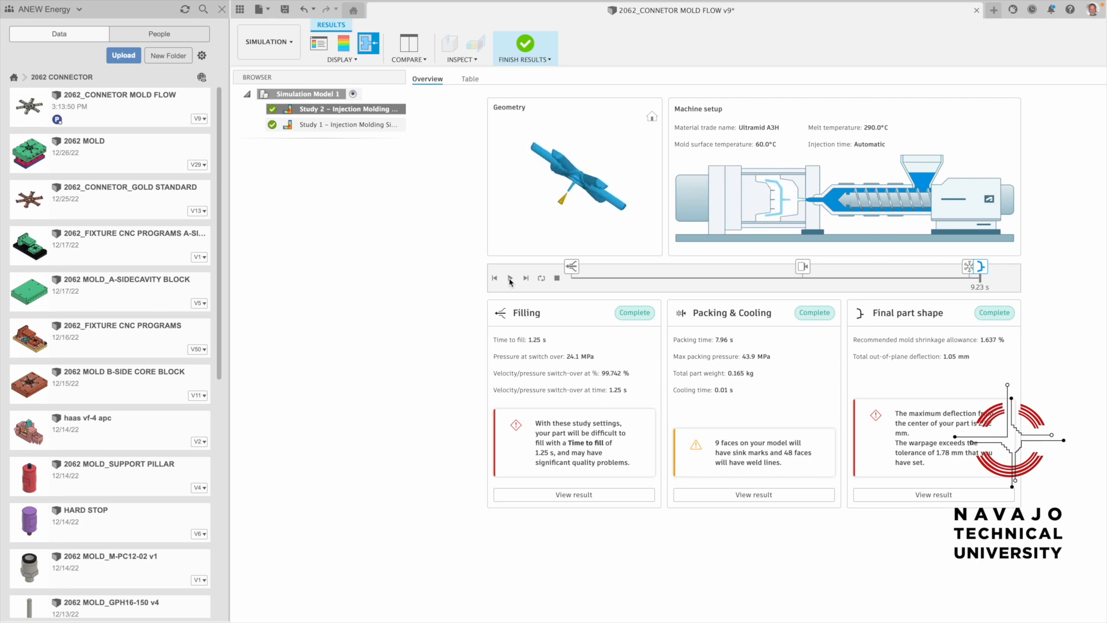
# Step: Play the molding process animation for Study 2 and review its filling and packing phase data in table format
pyautogui.click(509, 279)
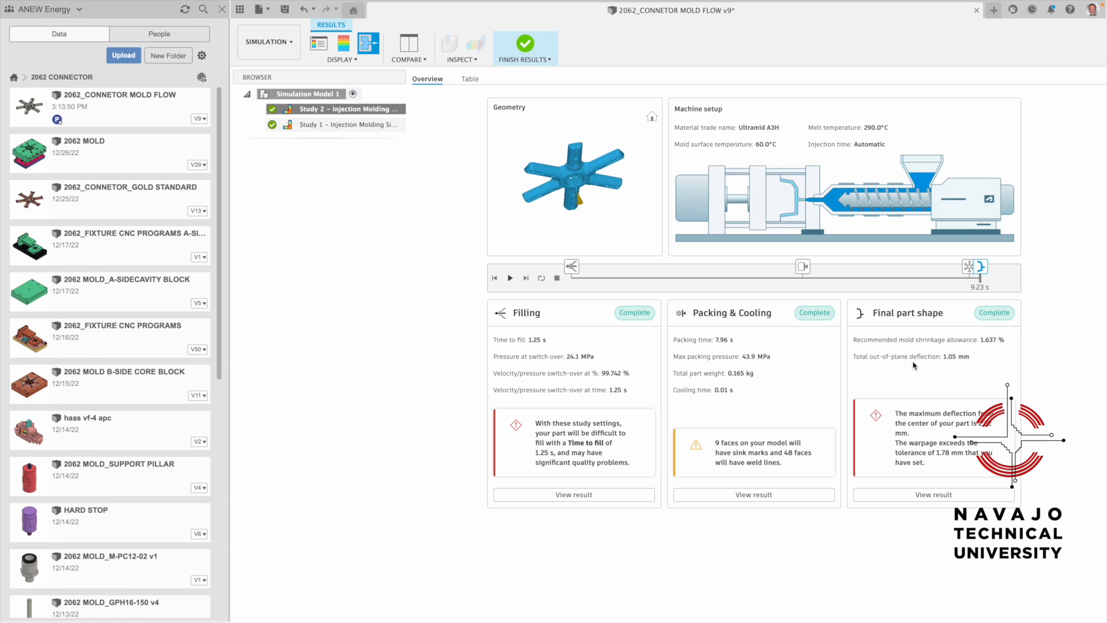
pyautogui.click(510, 278)
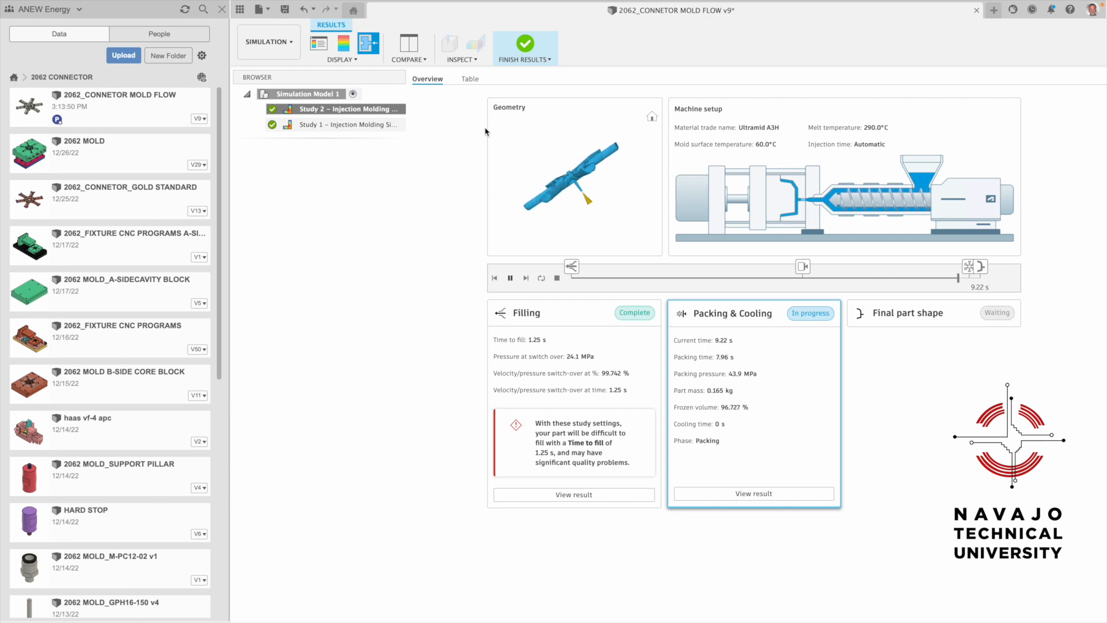
pyautogui.click(471, 80)
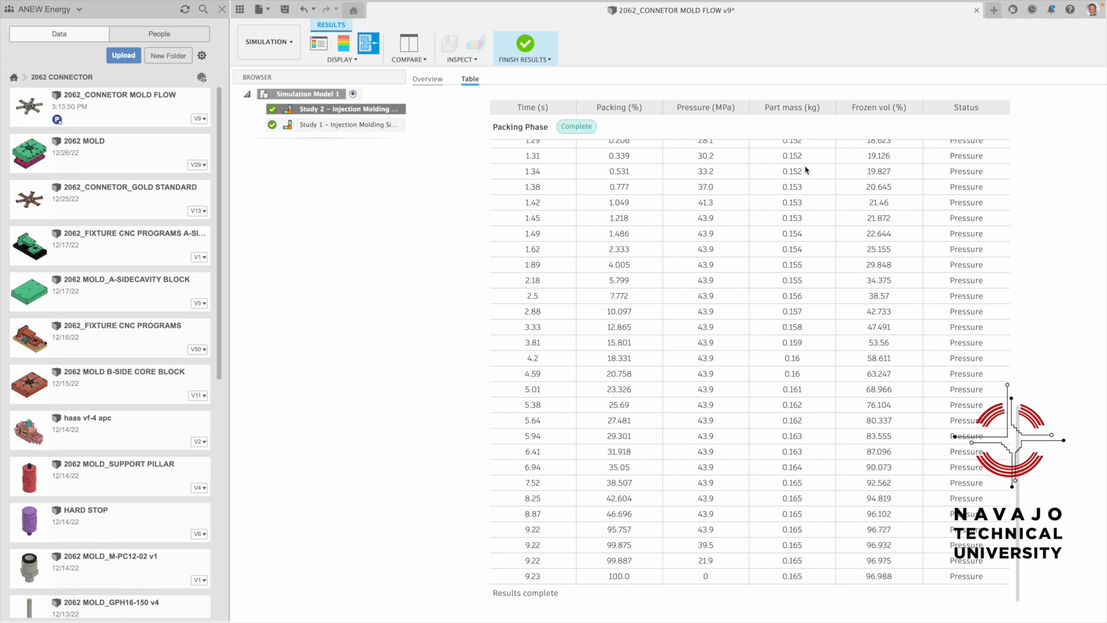
pyautogui.scroll(5, 641, 204)
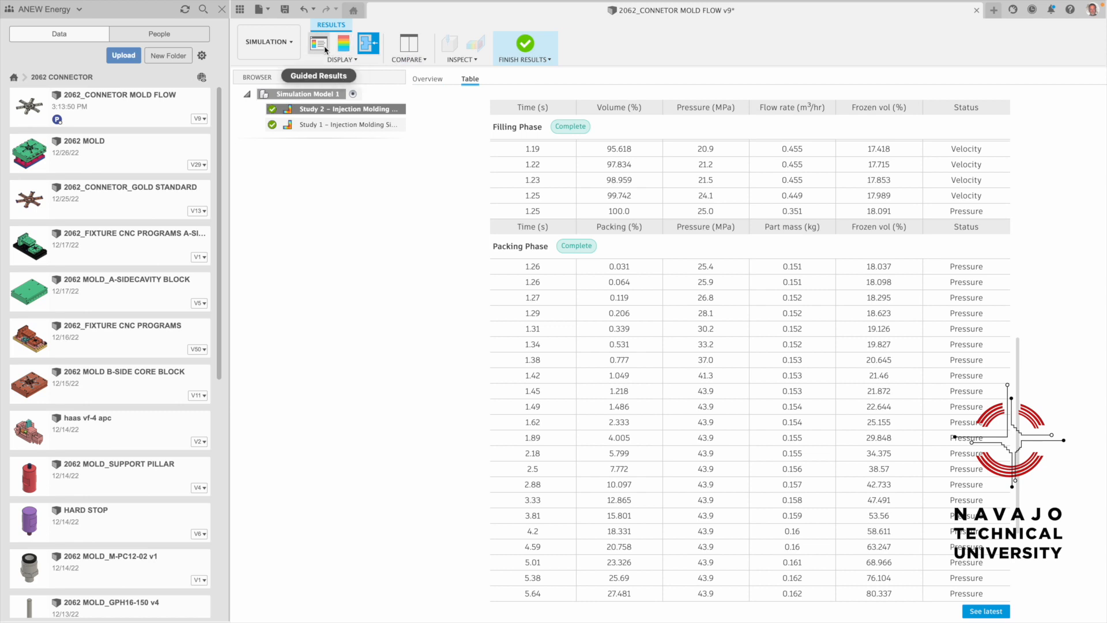
# Step: Display the full Results view for Study 2 and play the fill animation on the part
pyautogui.click(339, 59)
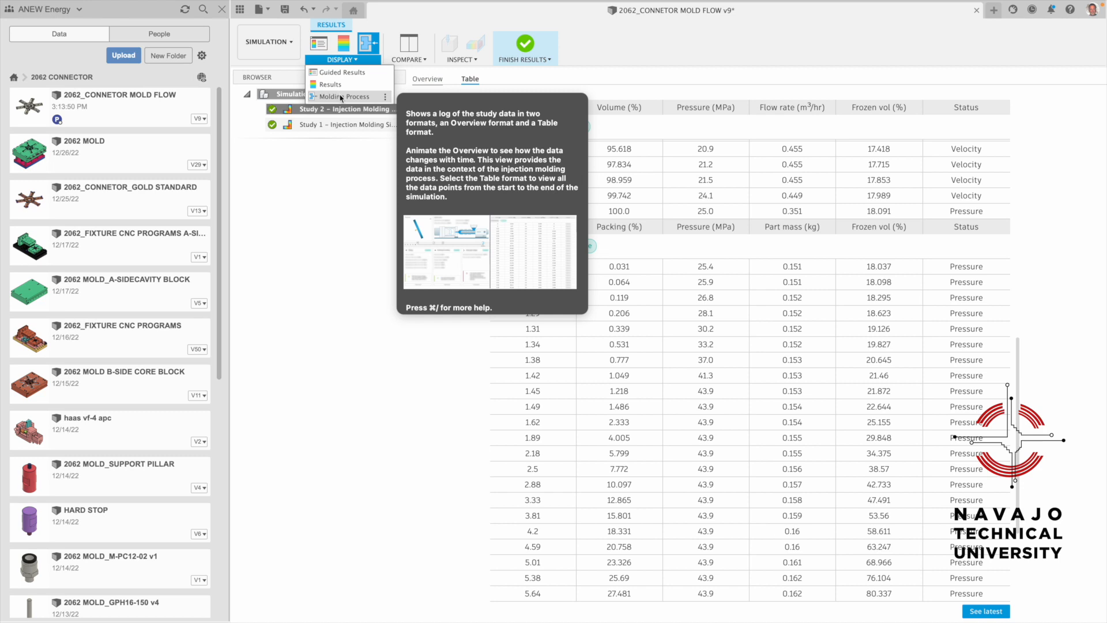
pyautogui.click(333, 60)
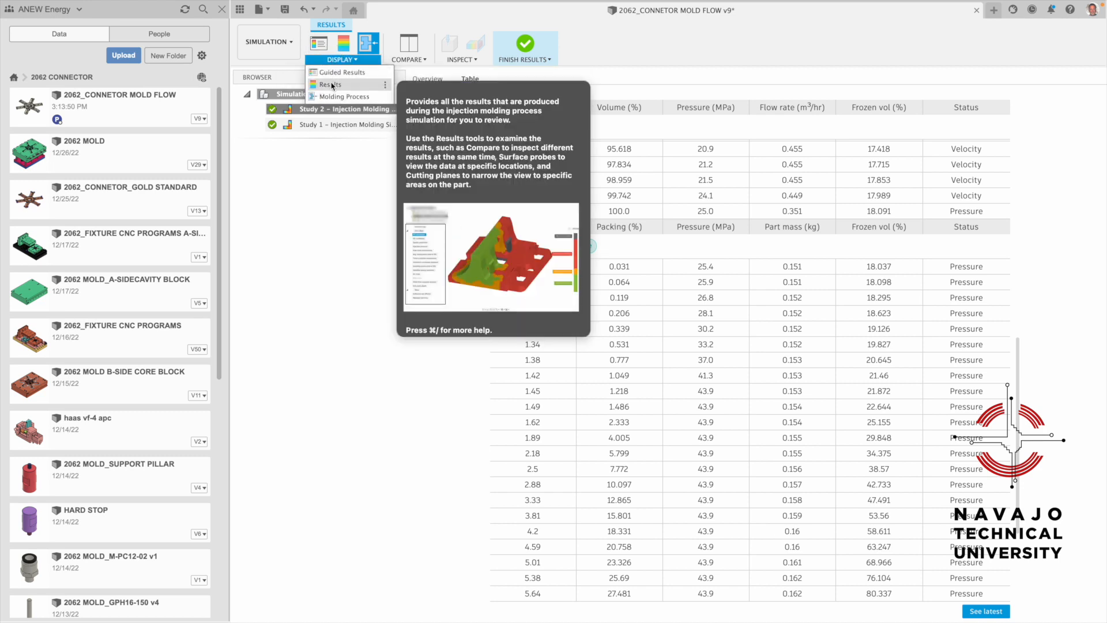
pyautogui.click(332, 84)
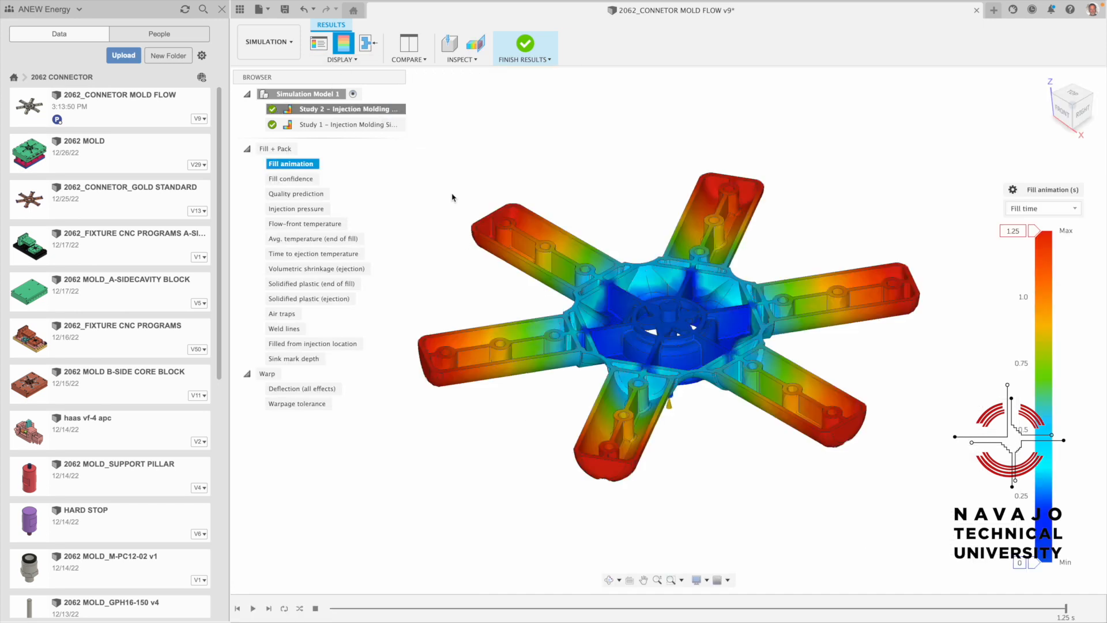
pyautogui.click(252, 609)
# Step: Switch to the Design workspace and open the physical material library for the whole 2062_CONNETOR MOLD FLOW component
pyautogui.click(291, 43)
pyautogui.click(290, 70)
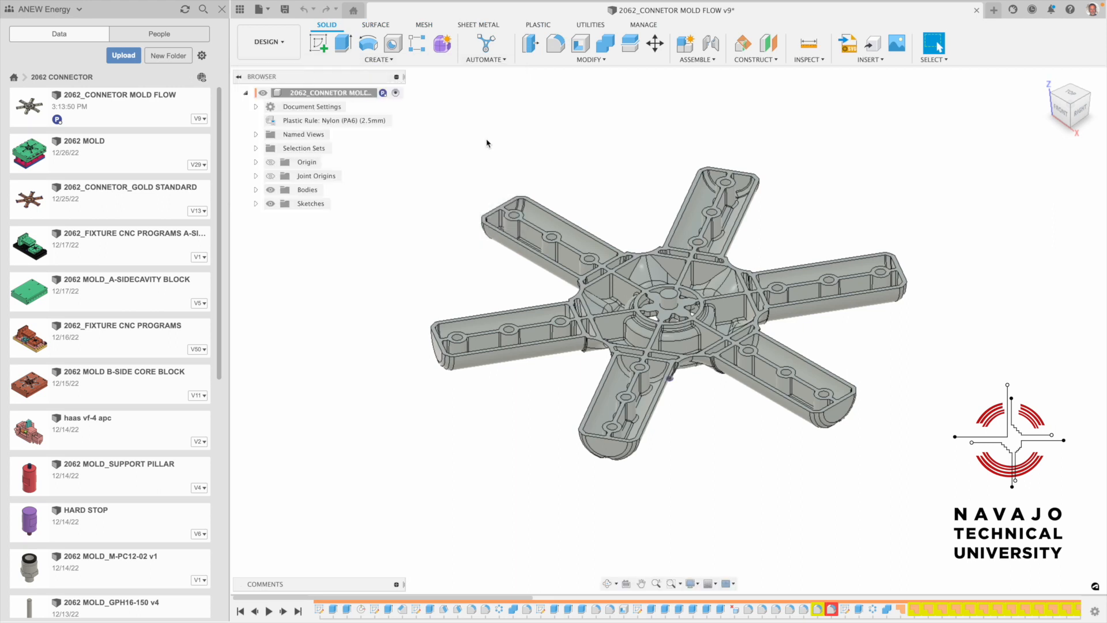
pyautogui.click(325, 98)
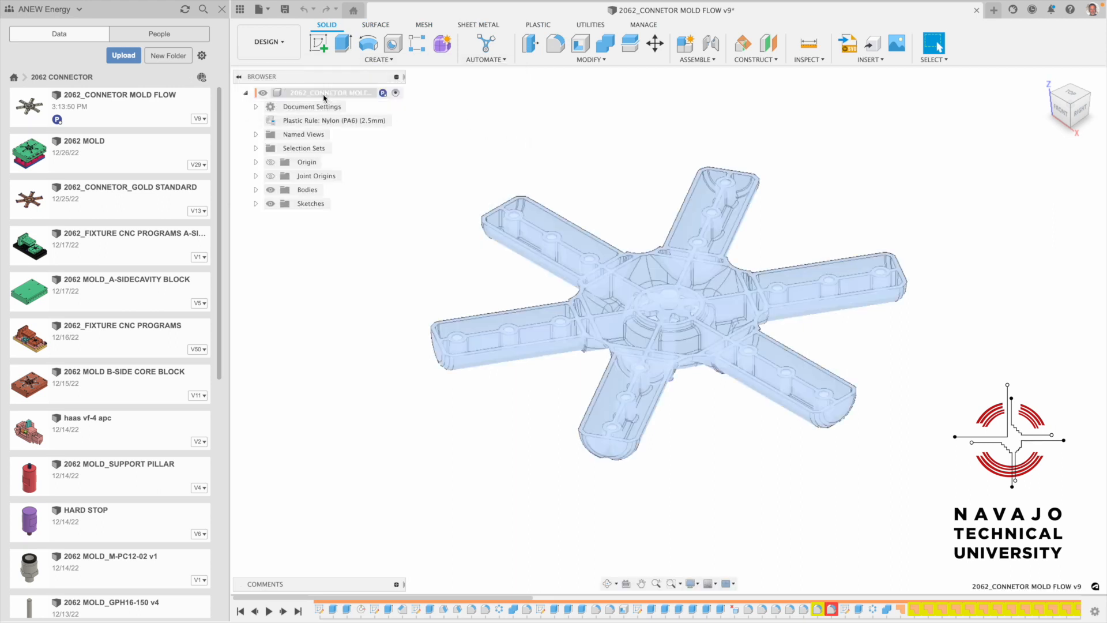
pyautogui.rightClick(324, 98)
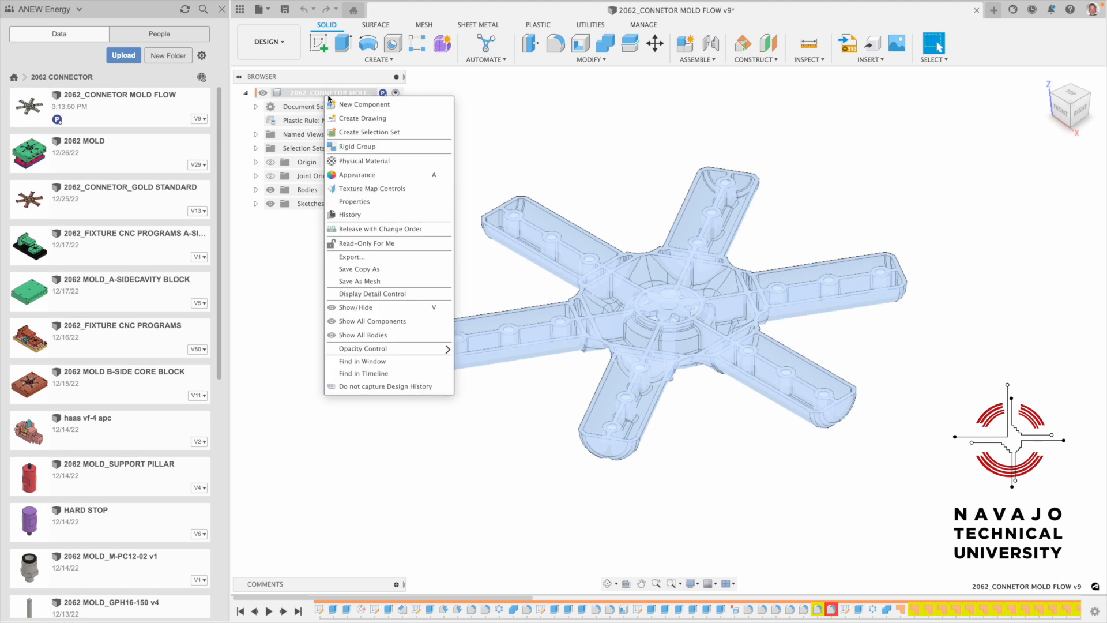
pyautogui.click(372, 167)
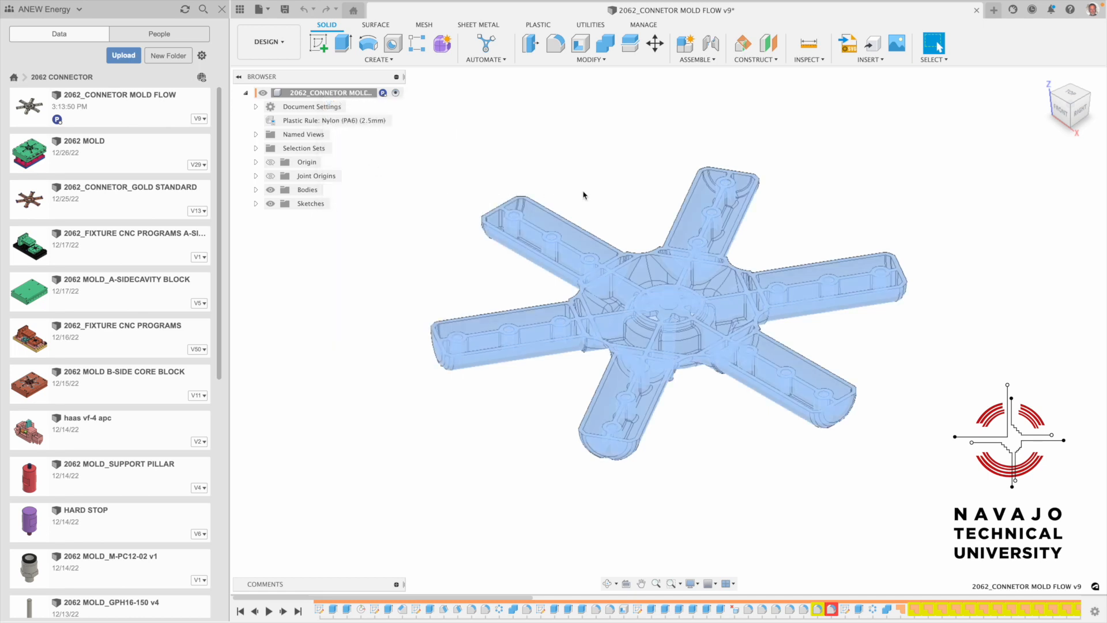
pyautogui.moveTo(1022, 146); pyautogui.dragTo(968, 126)
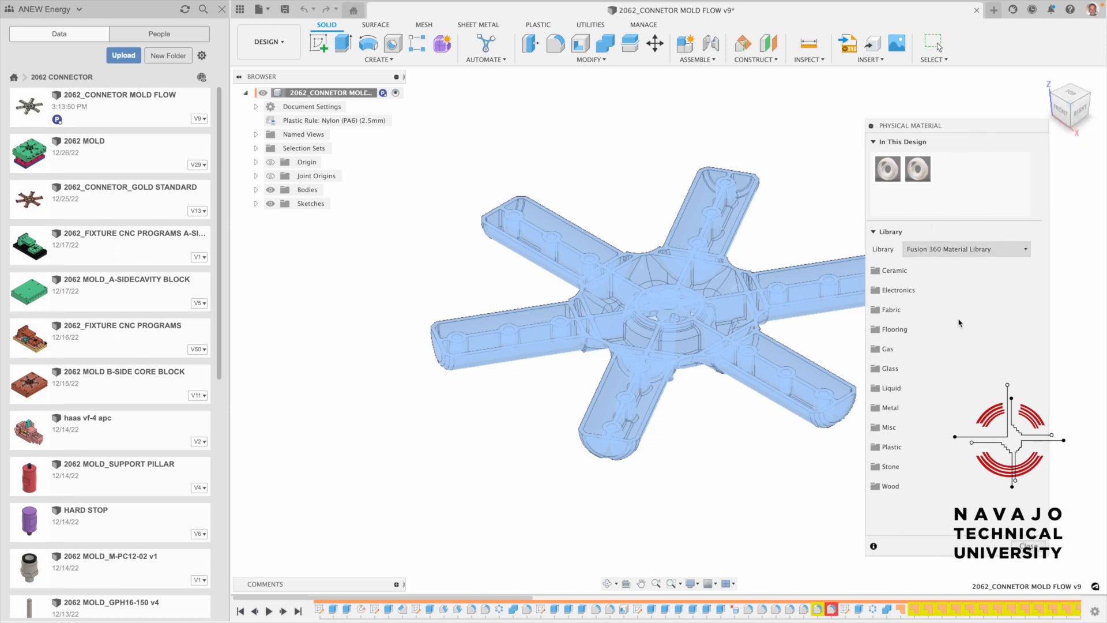
# Step: Look through the Plastic category of the Fusion 360 Material Library, including Nylon 6/6, and close the material library
pyautogui.click(893, 446)
pyautogui.scroll(-3, 897, 446)
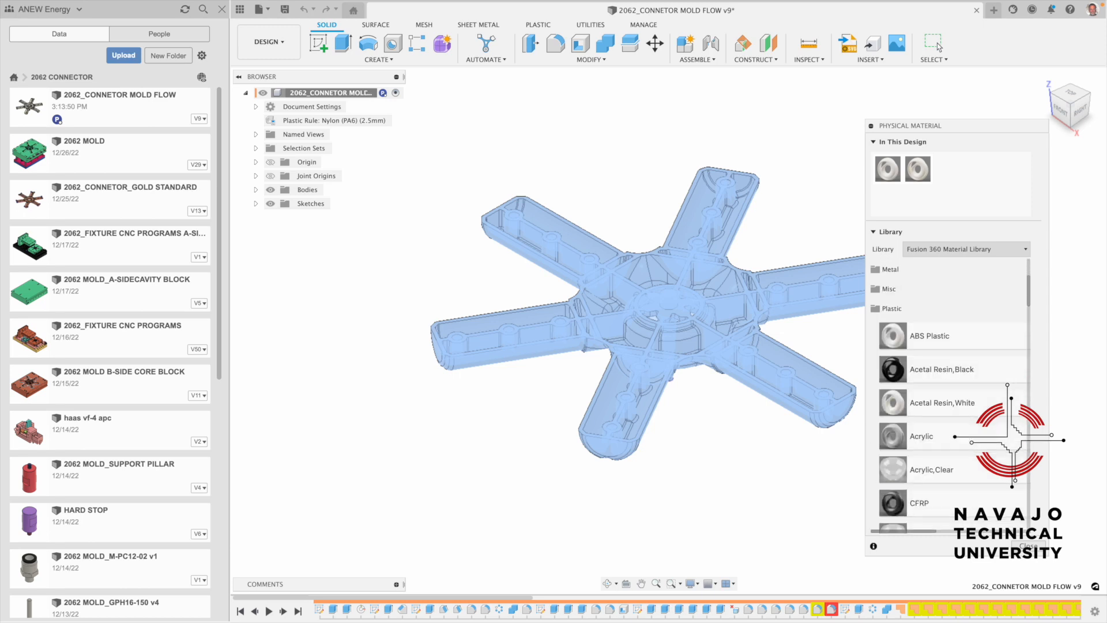
pyautogui.scroll(-1, 957, 435)
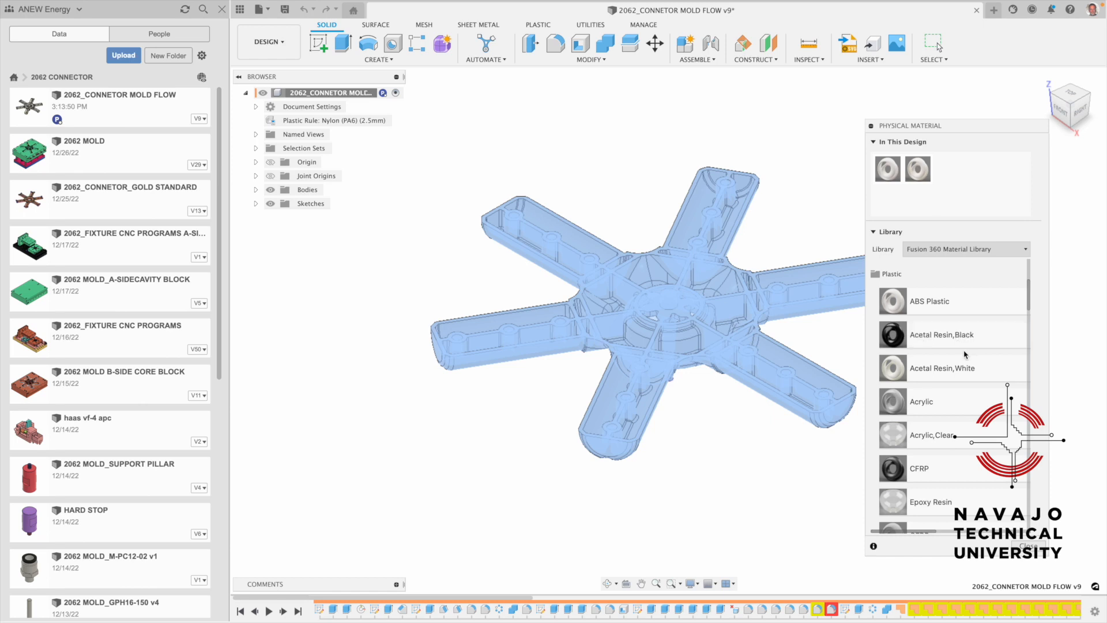
pyautogui.scroll(-3, 947, 399)
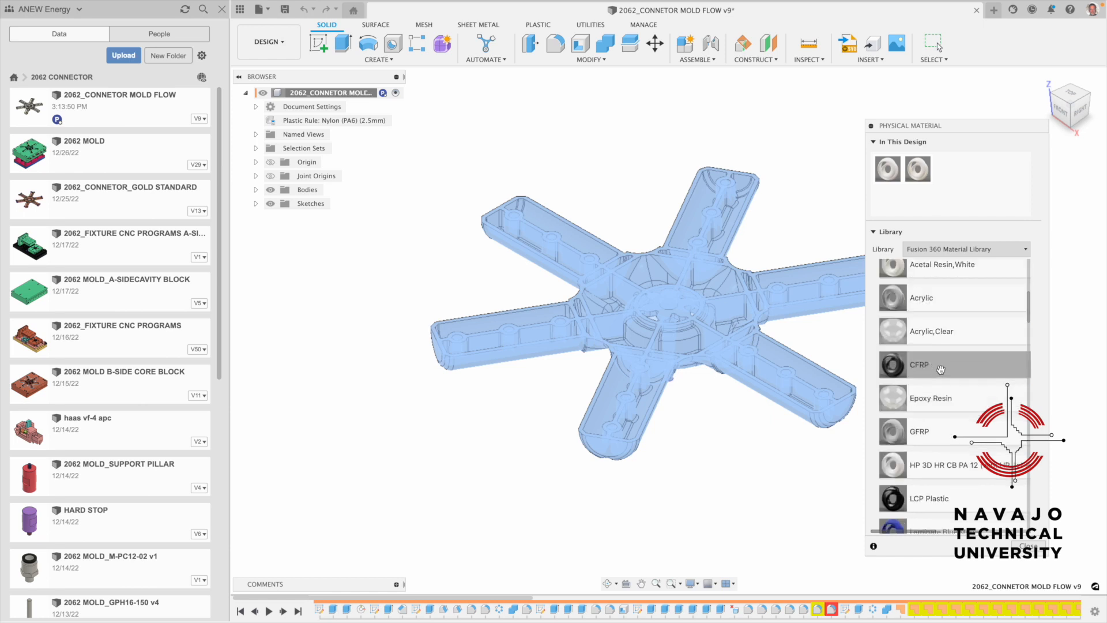
pyautogui.scroll(-1, 941, 369)
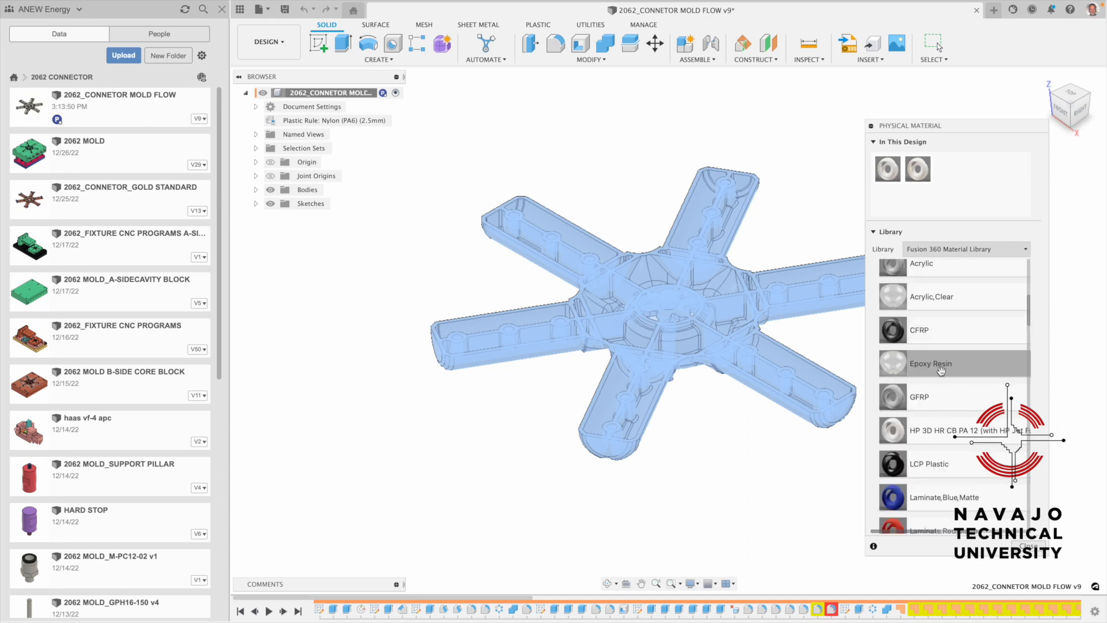
pyautogui.scroll(-2, 932, 381)
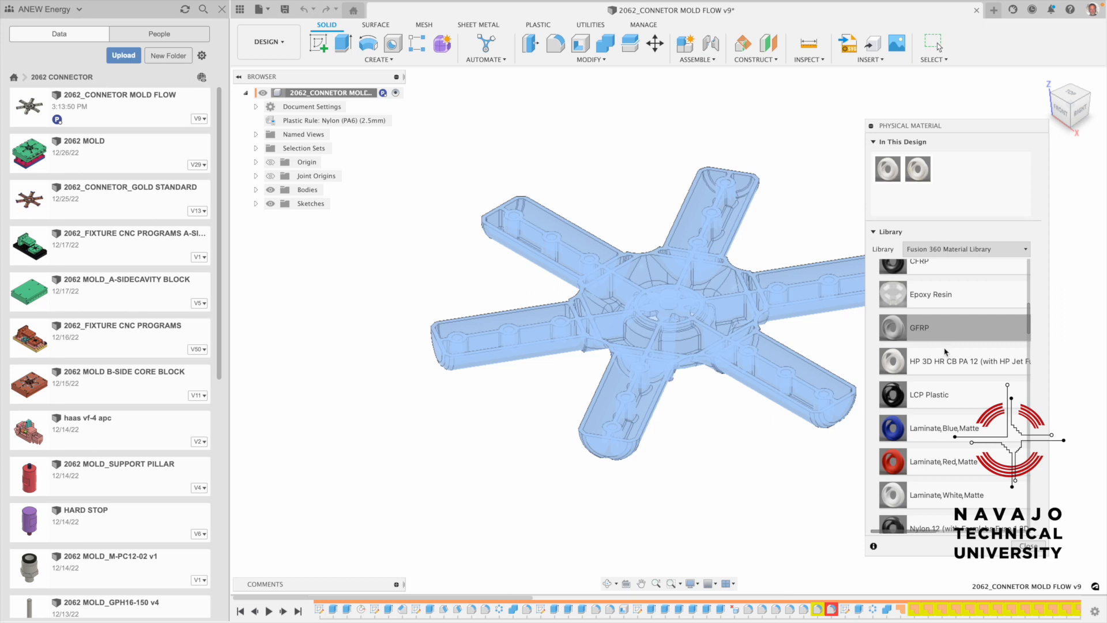
pyautogui.scroll(-2, 946, 394)
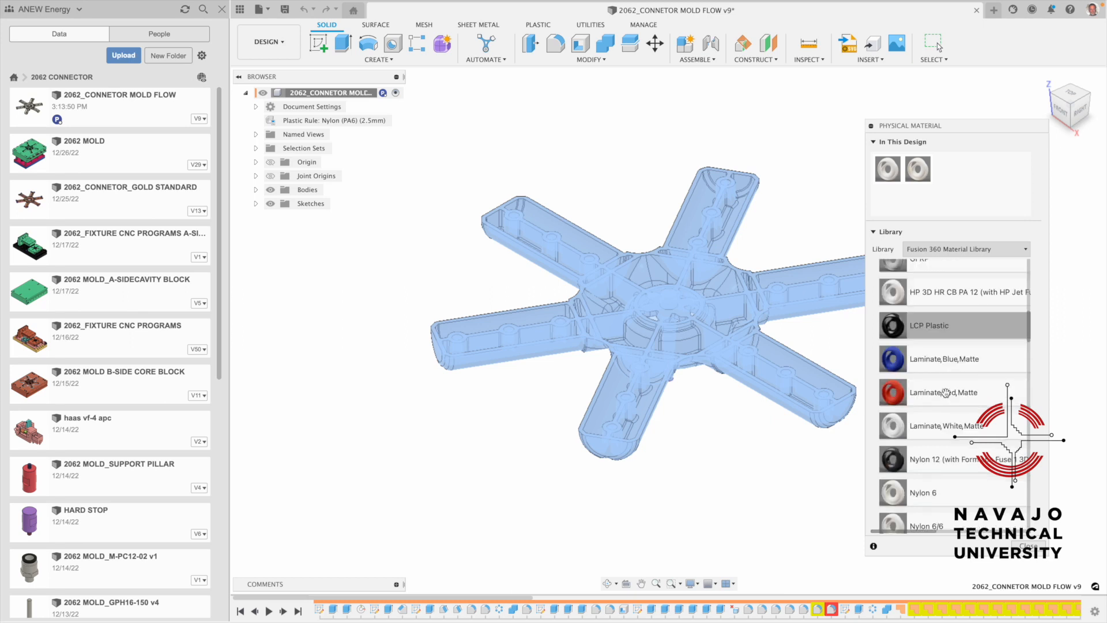
pyautogui.scroll(-2, 947, 370)
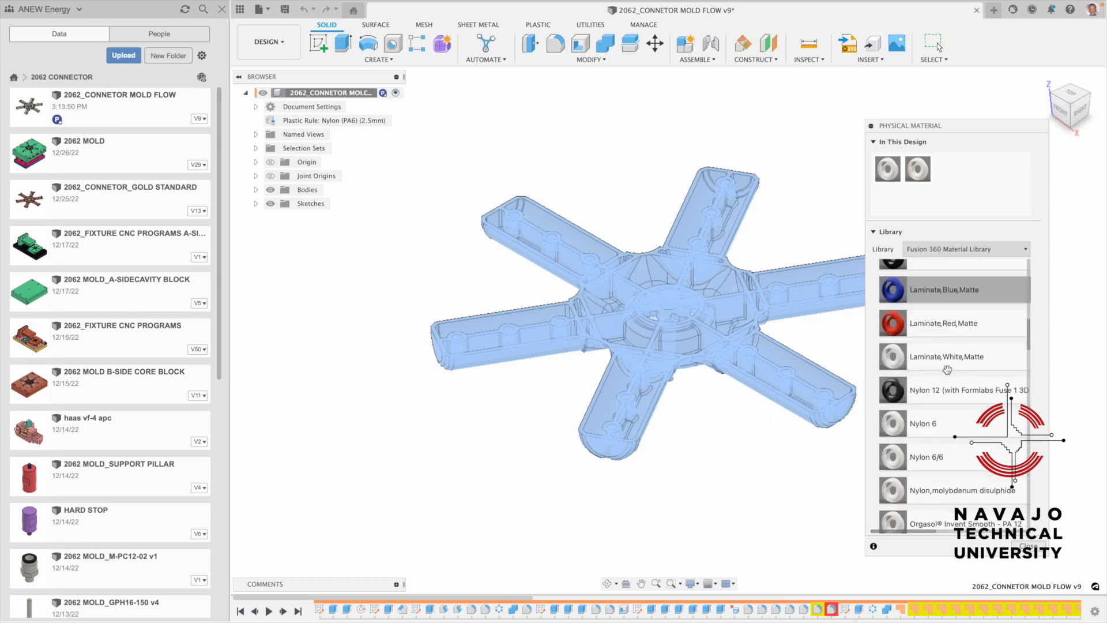
pyautogui.scroll(-1, 946, 381)
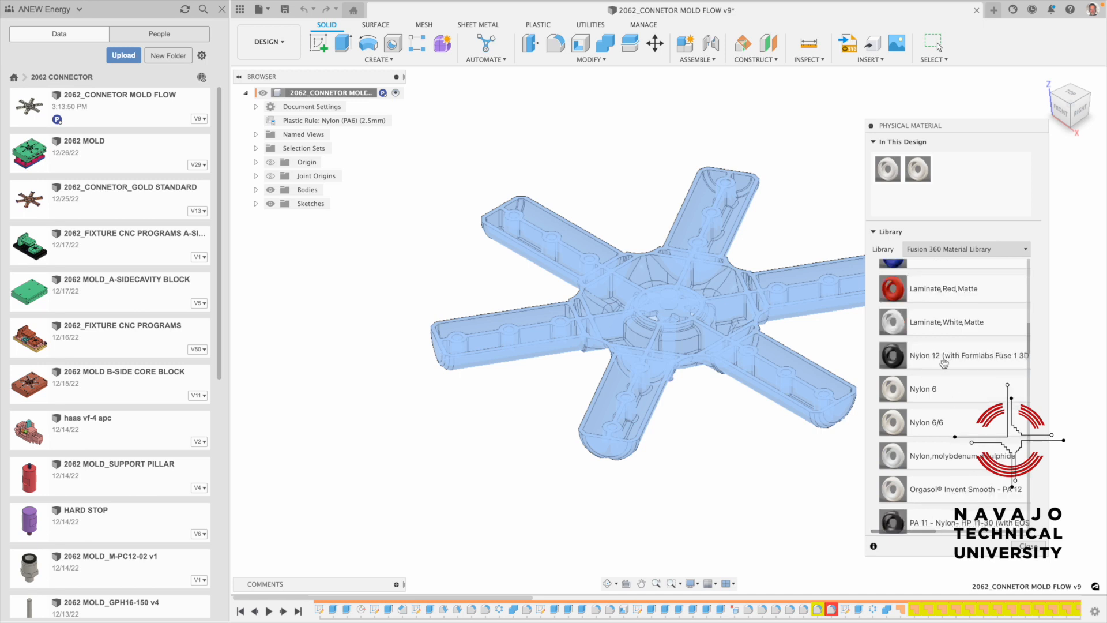
pyautogui.click(935, 426)
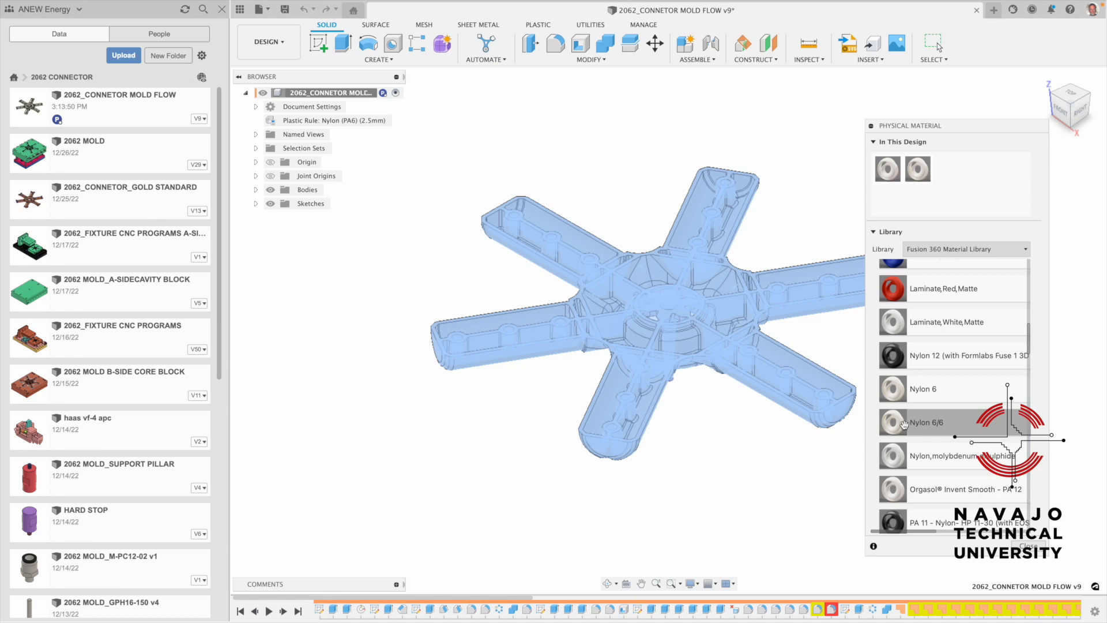
pyautogui.scroll(-5, 904, 425)
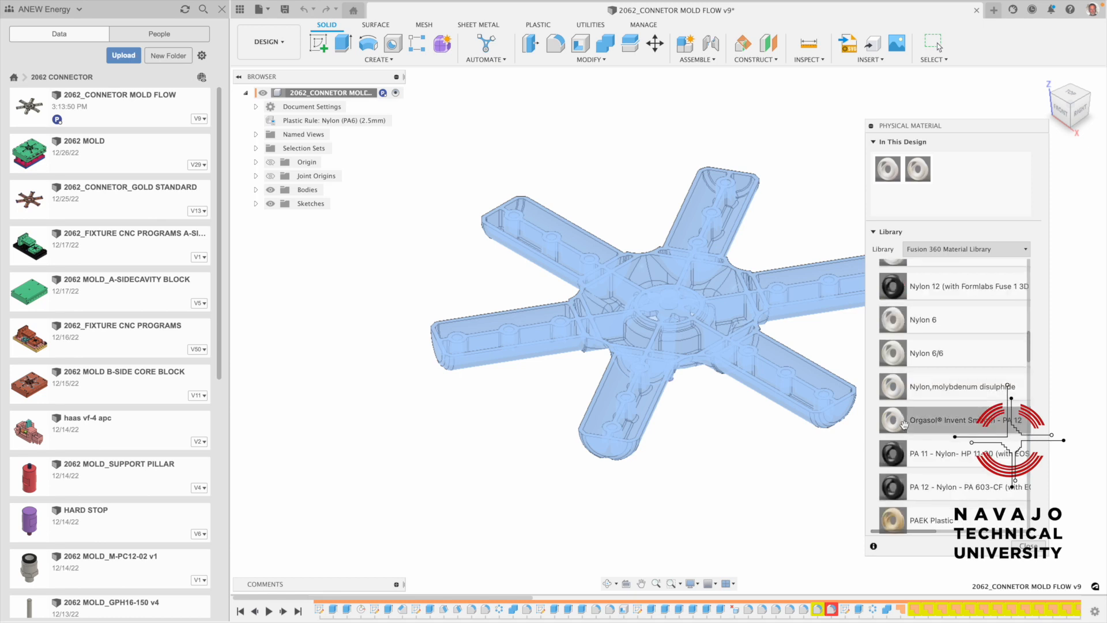
pyautogui.scroll(-1, 904, 426)
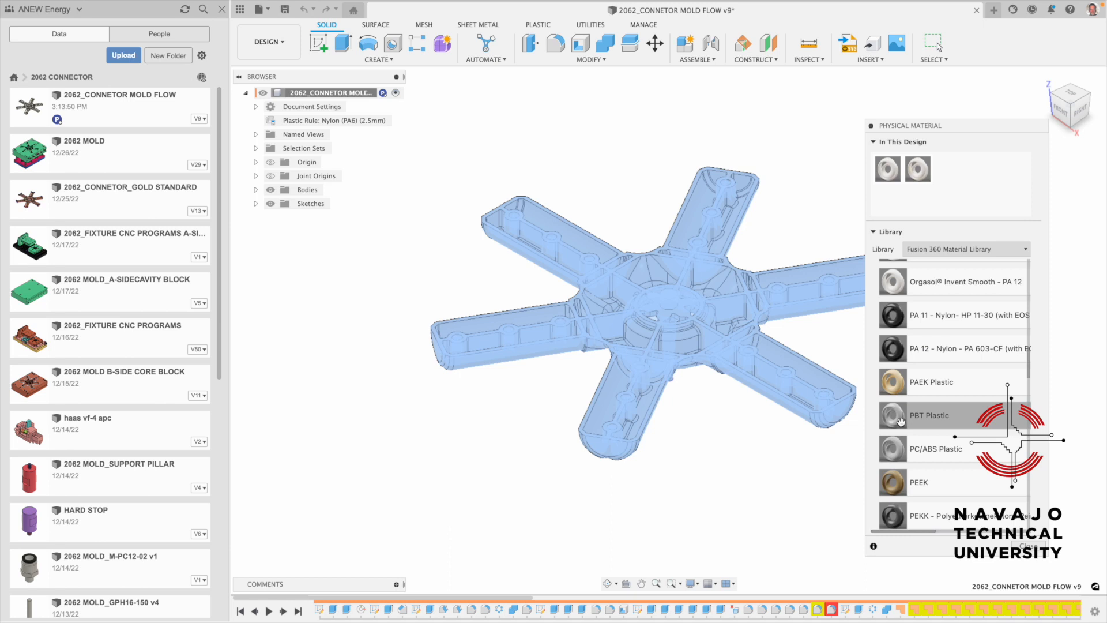
pyautogui.scroll(-2, 903, 418)
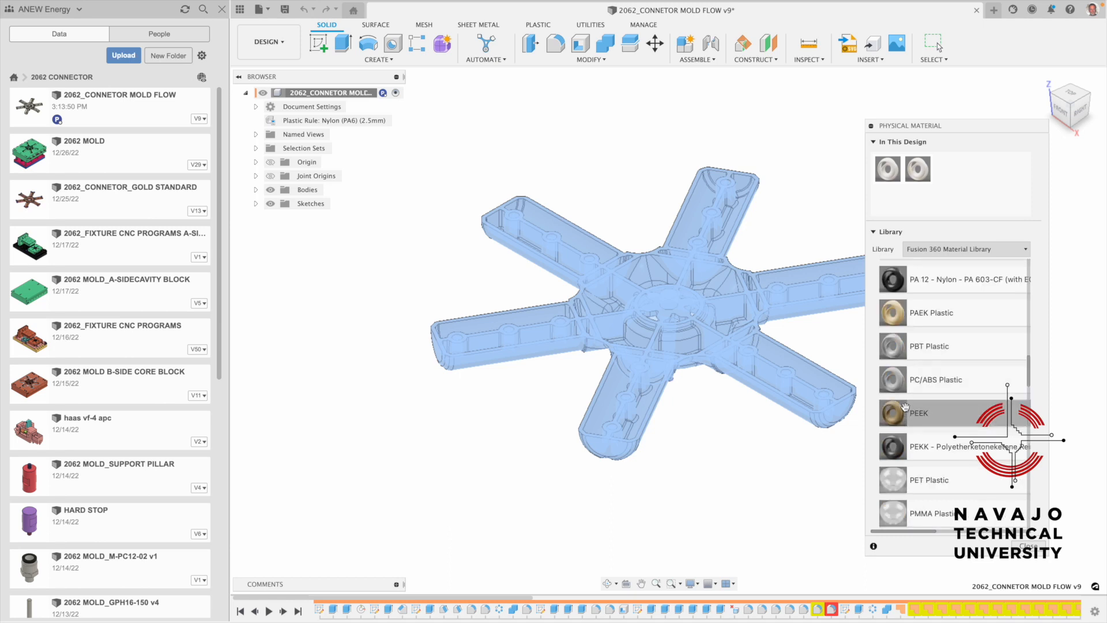
pyautogui.scroll(-2, 900, 417)
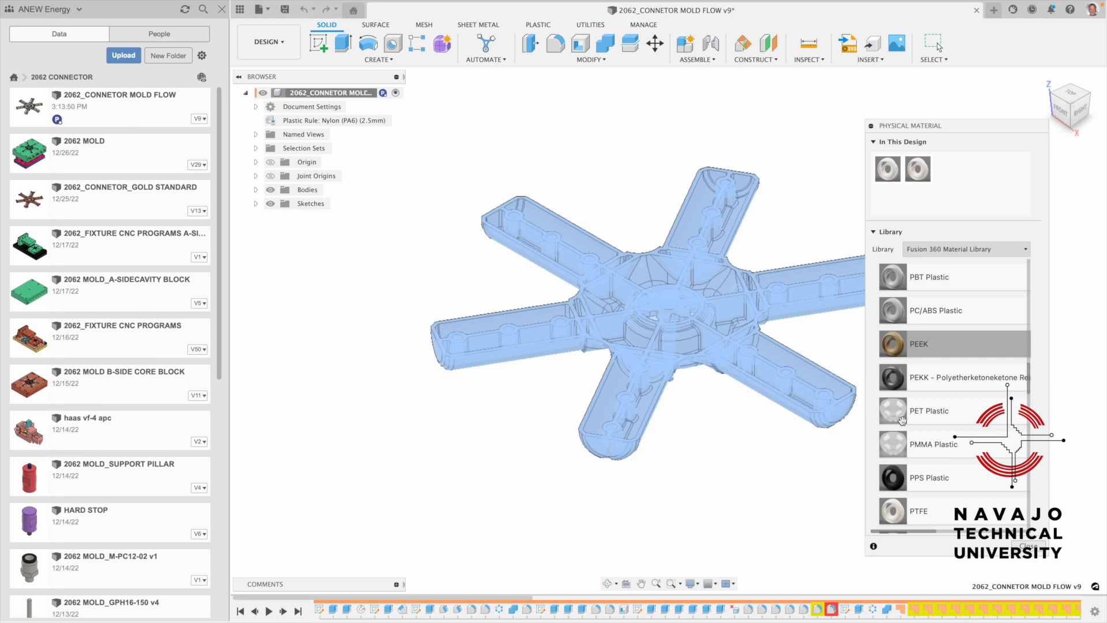
pyautogui.scroll(-2, 903, 418)
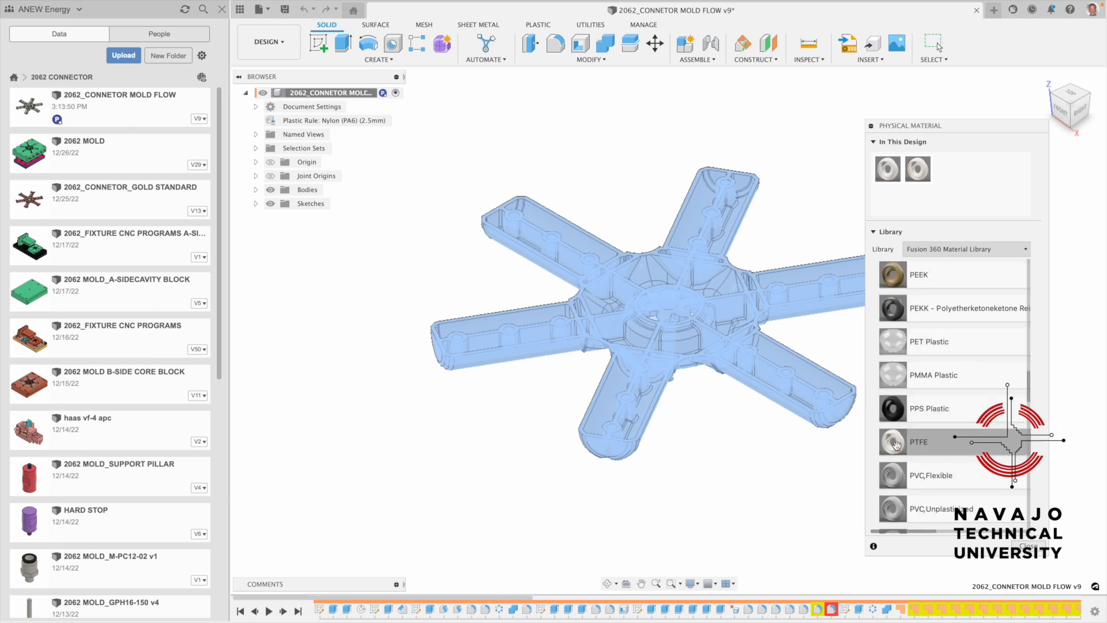
pyautogui.scroll(-3, 897, 444)
pyautogui.scroll(-4, 897, 444)
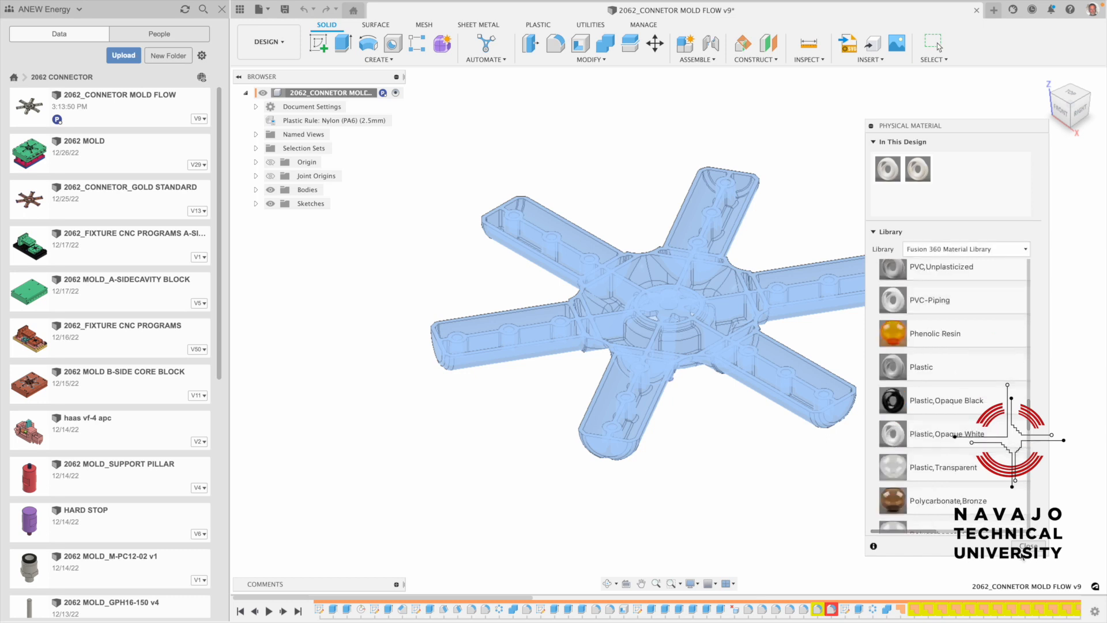
pyautogui.click(1025, 548)
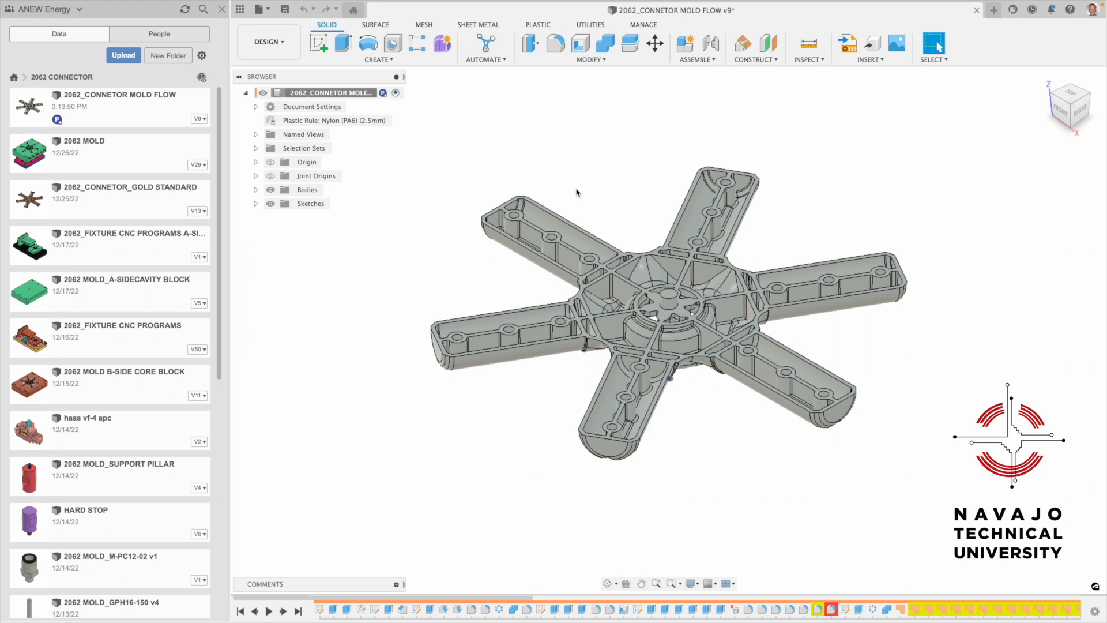
# Step: Examine the underside of the connector, including the sprue at its hub, and check the available inspection analyses
pyautogui.click(607, 583)
pyautogui.moveTo(672, 369); pyautogui.dragTo(637, 198)
pyautogui.scroll(5, 685, 328)
pyautogui.scroll(-5, 676, 311)
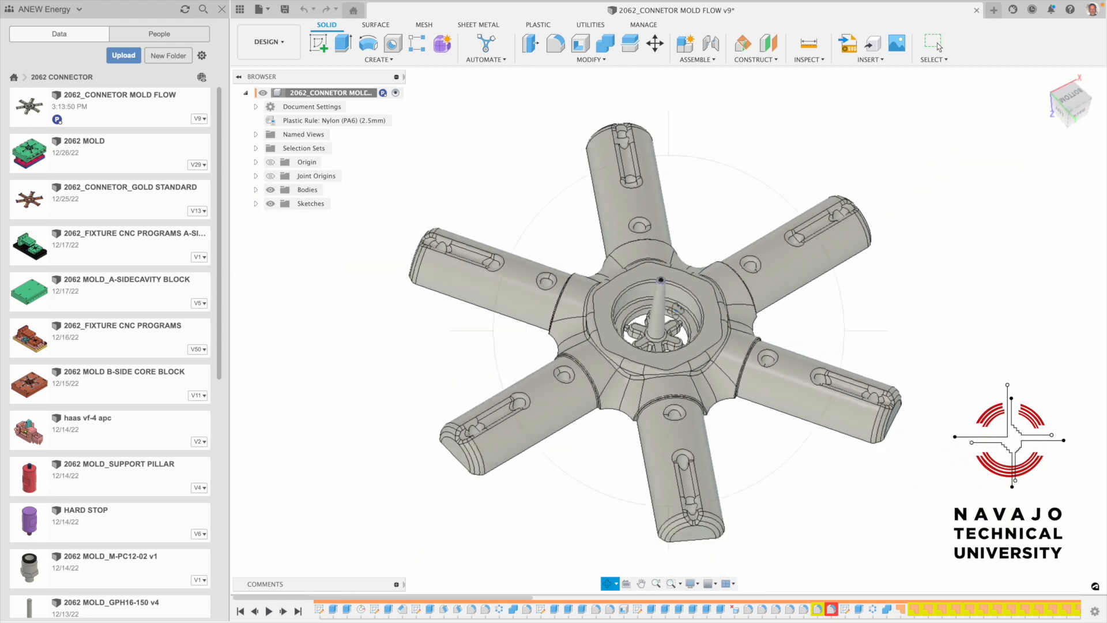
pyautogui.press('Escape')
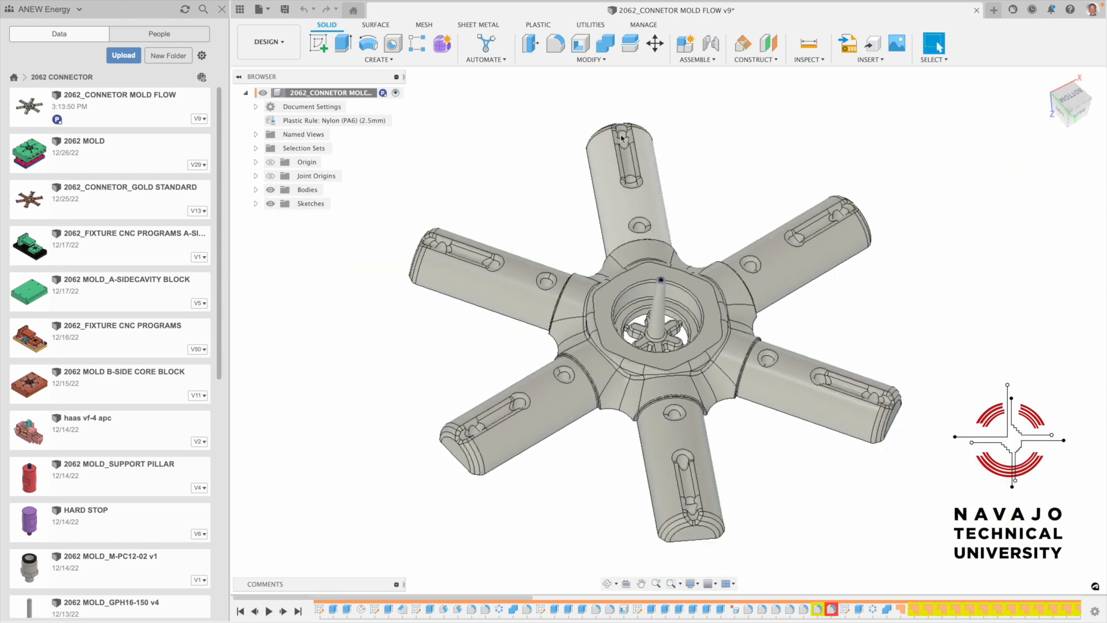
pyautogui.click(819, 62)
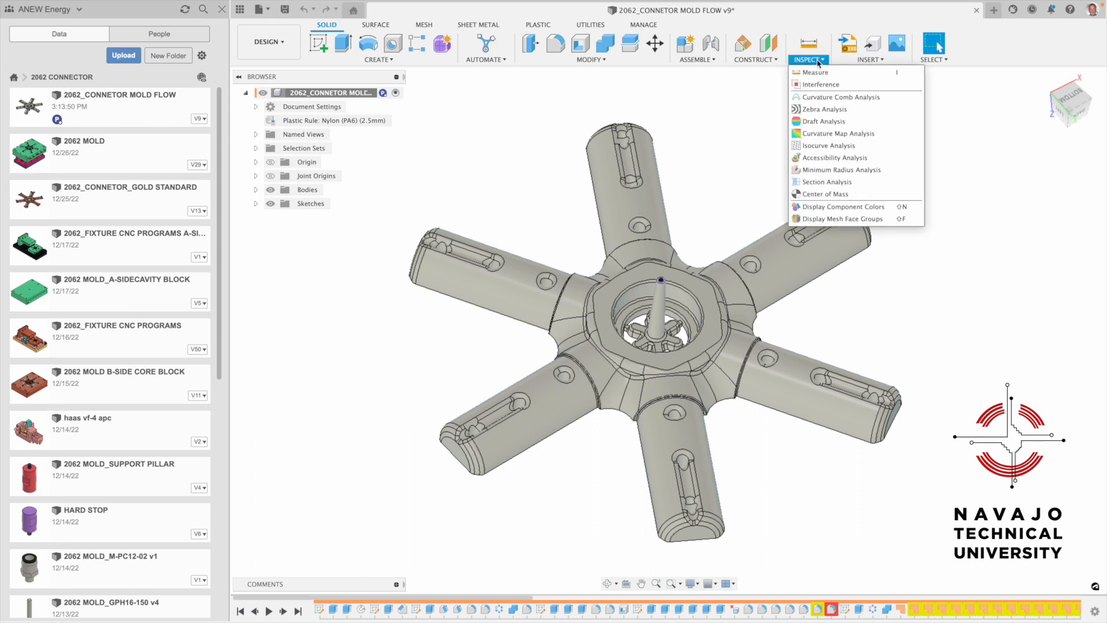
# Step: Reopen the physical material library for the whole component, review the first plastics listed, and close it without assigning one
pyautogui.click(338, 93)
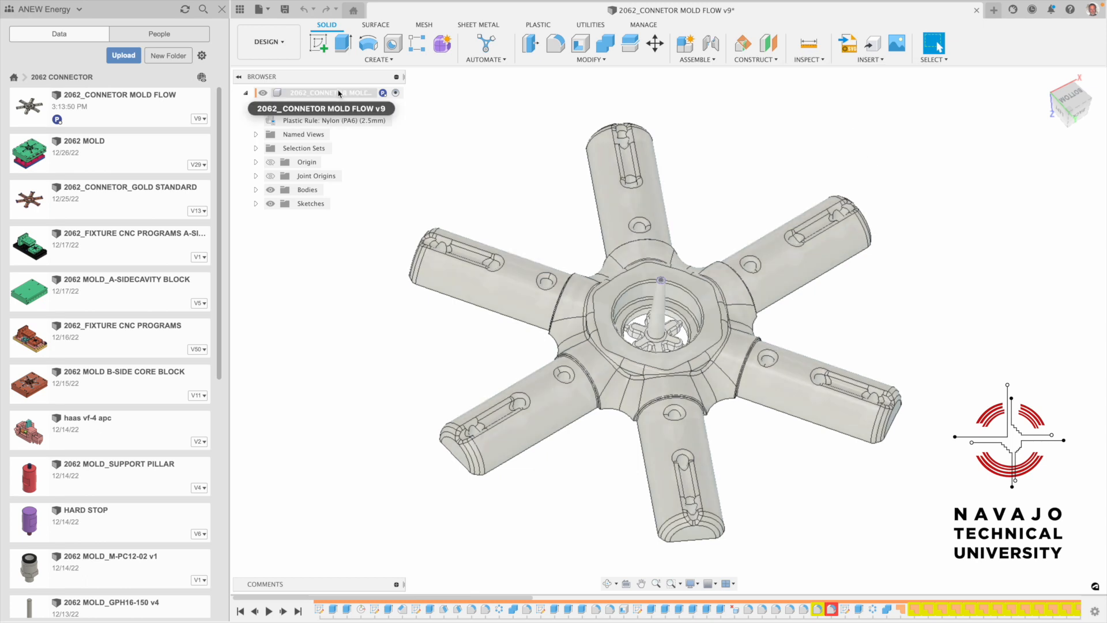
pyautogui.rightClick(340, 94)
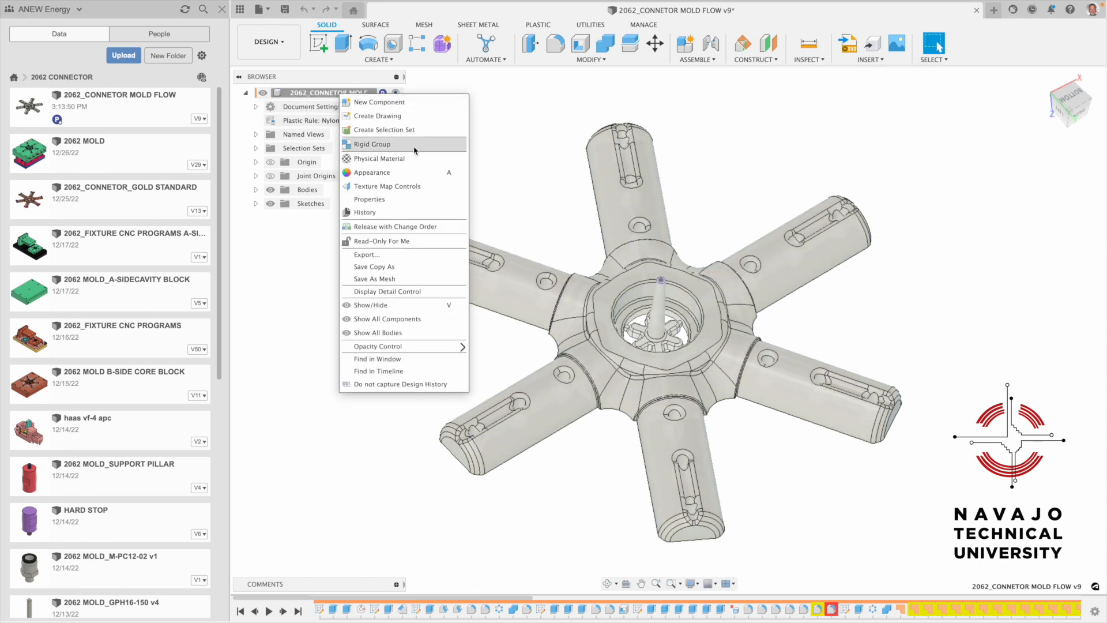
pyautogui.click(416, 164)
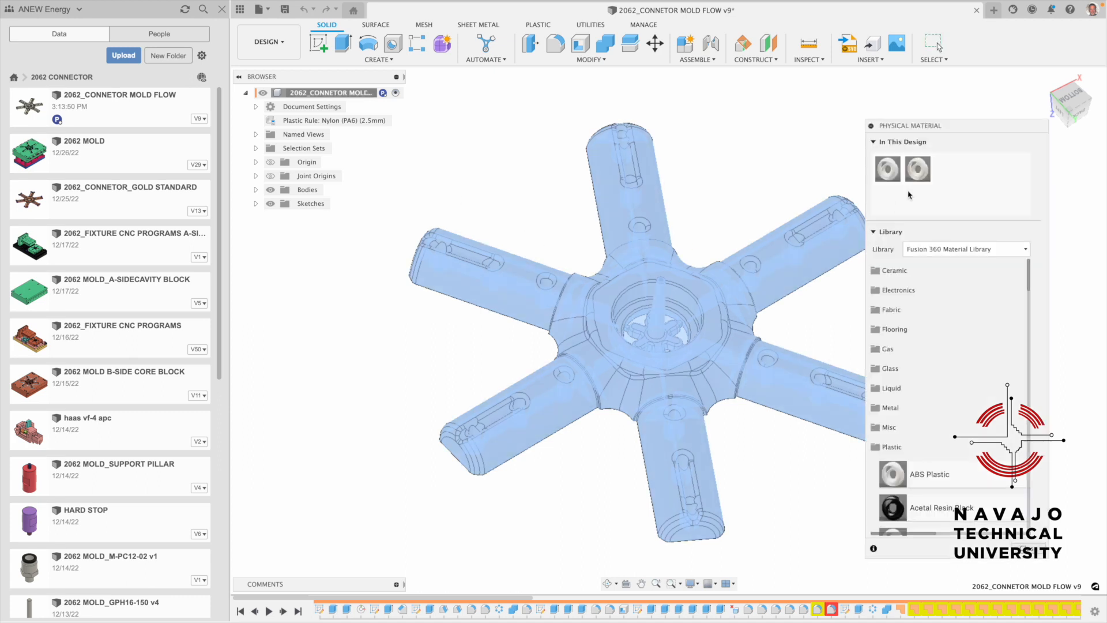
pyautogui.click(900, 448)
pyautogui.click(900, 448)
pyautogui.scroll(-5, 900, 446)
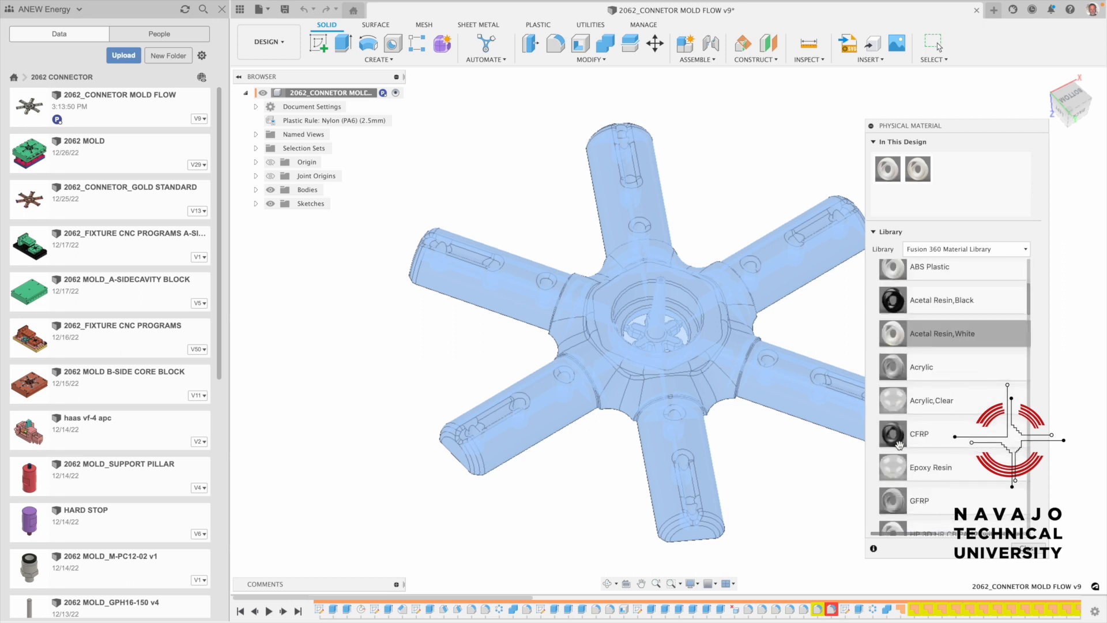
pyautogui.scroll(-4, 900, 444)
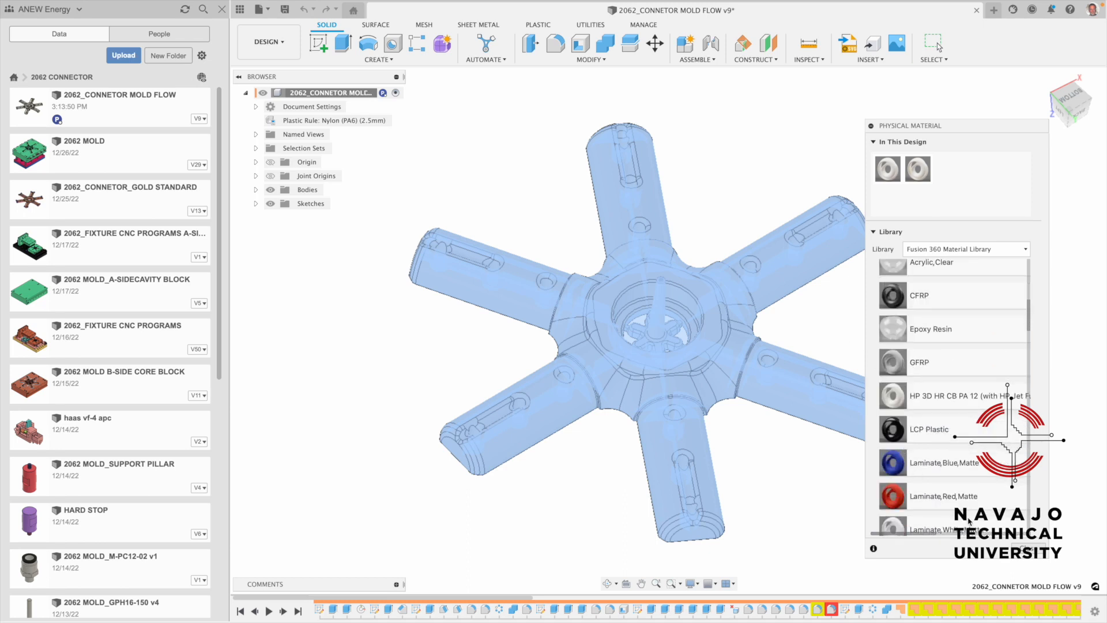
pyautogui.click(1022, 549)
pyautogui.click(821, 491)
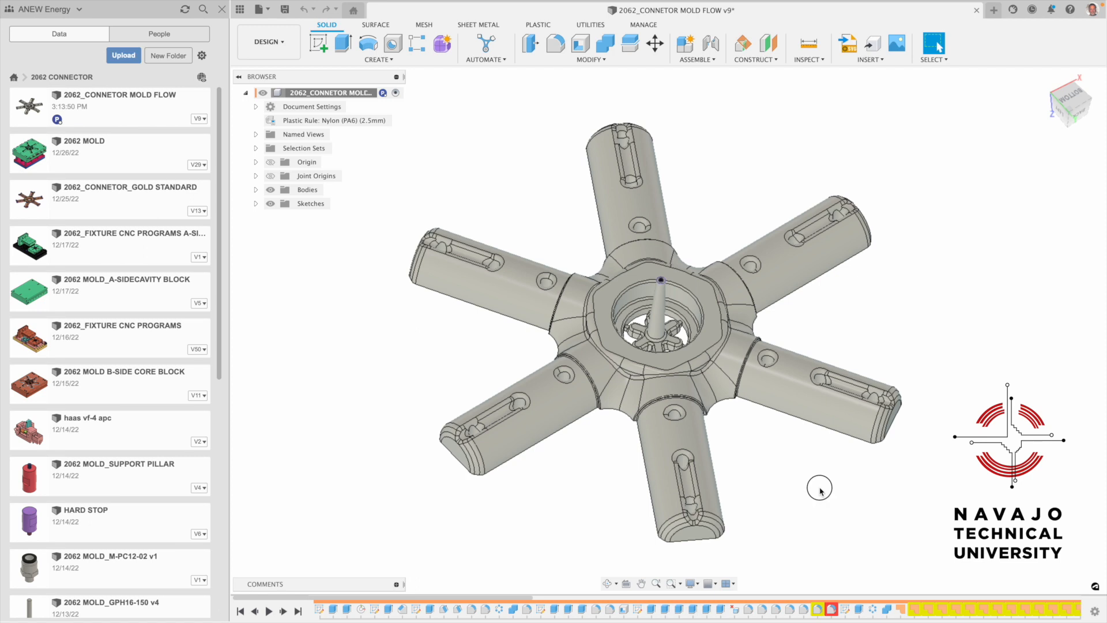